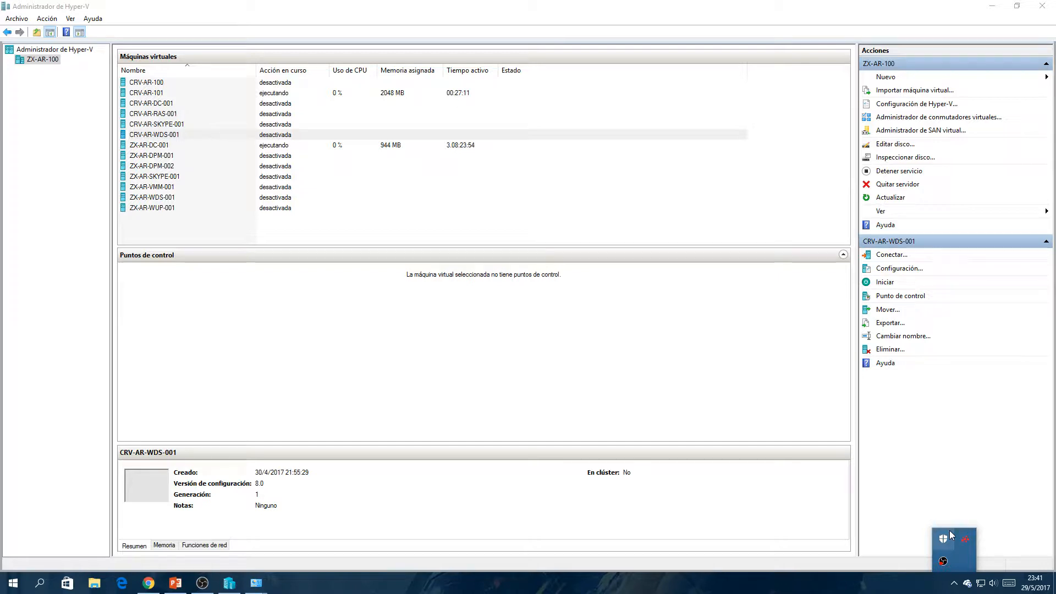
# - Examine whether Hyper-V is enabled in the Windows features list, then return to the Hyper-V manager
pyautogui.click(22, 576)
pyautogui.rightClick(24, 578)
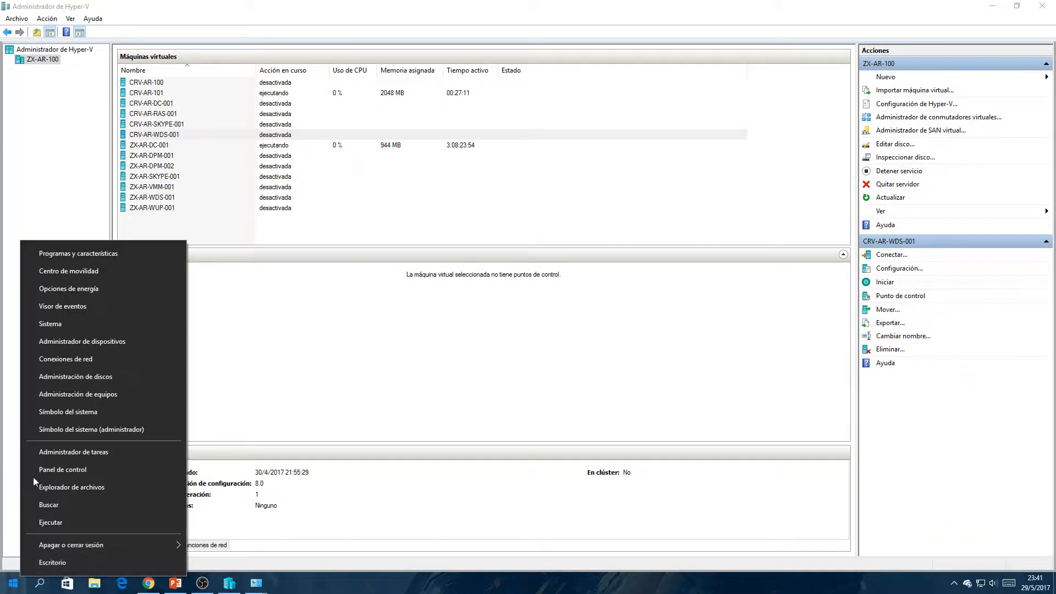
pyautogui.click(39, 471)
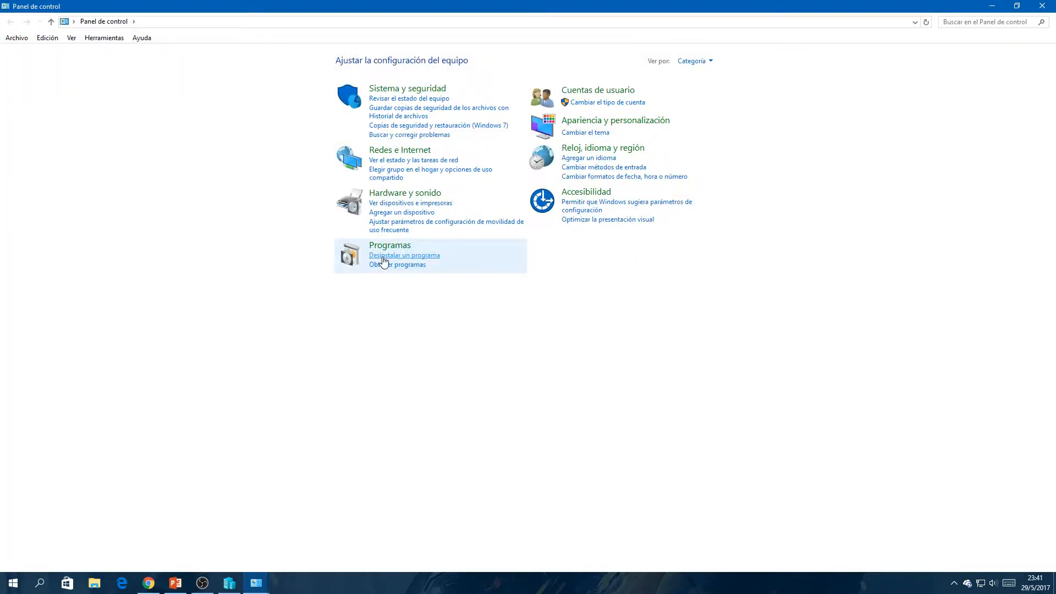
pyautogui.click(382, 256)
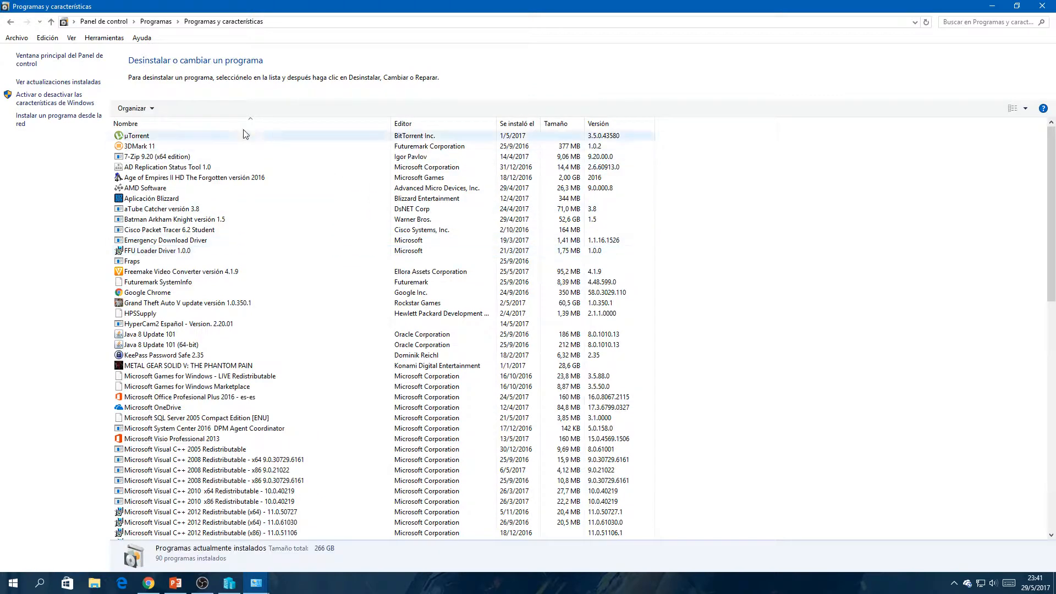
pyautogui.click(57, 105)
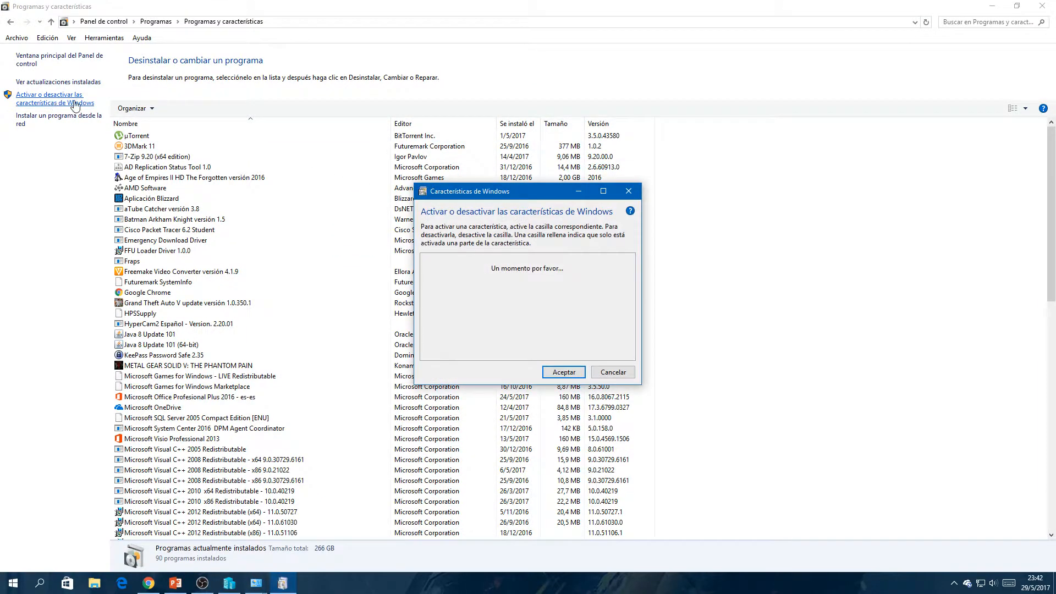
pyautogui.moveTo(633, 279); pyautogui.dragTo(629, 294)
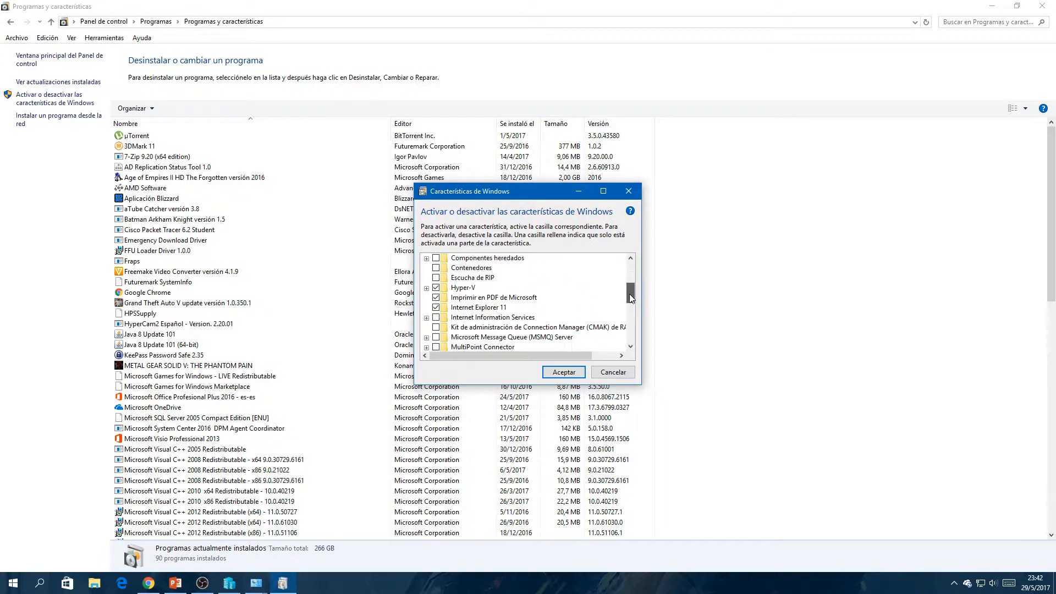
pyautogui.click(461, 289)
pyautogui.click(628, 191)
pyautogui.click(1042, 6)
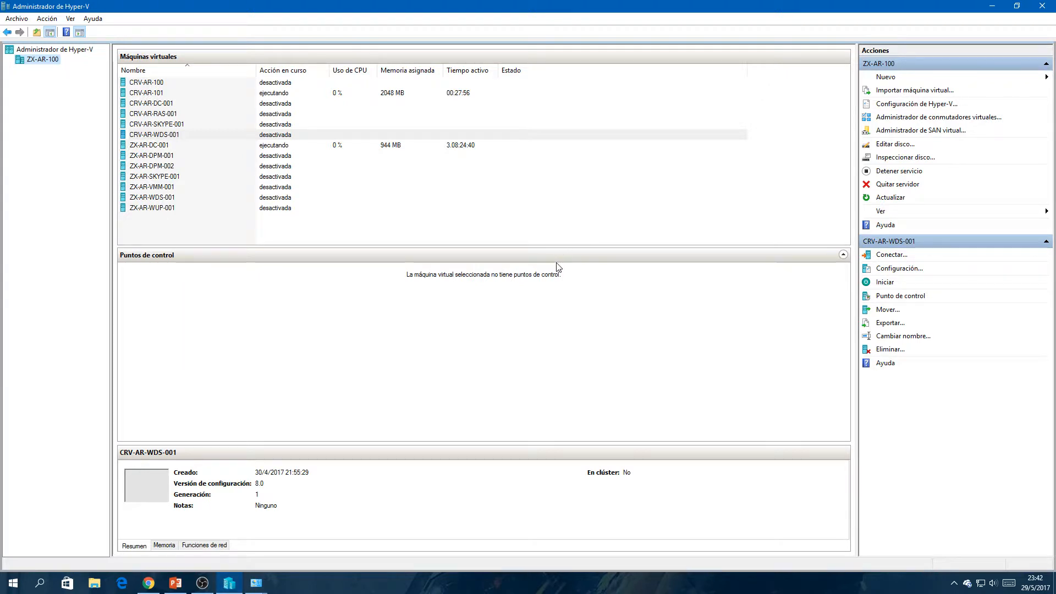
# - Start creating a new virtual machine on host ZX-AR-100, setting the wizard's introduction page not to show again
pyautogui.click(79, 53)
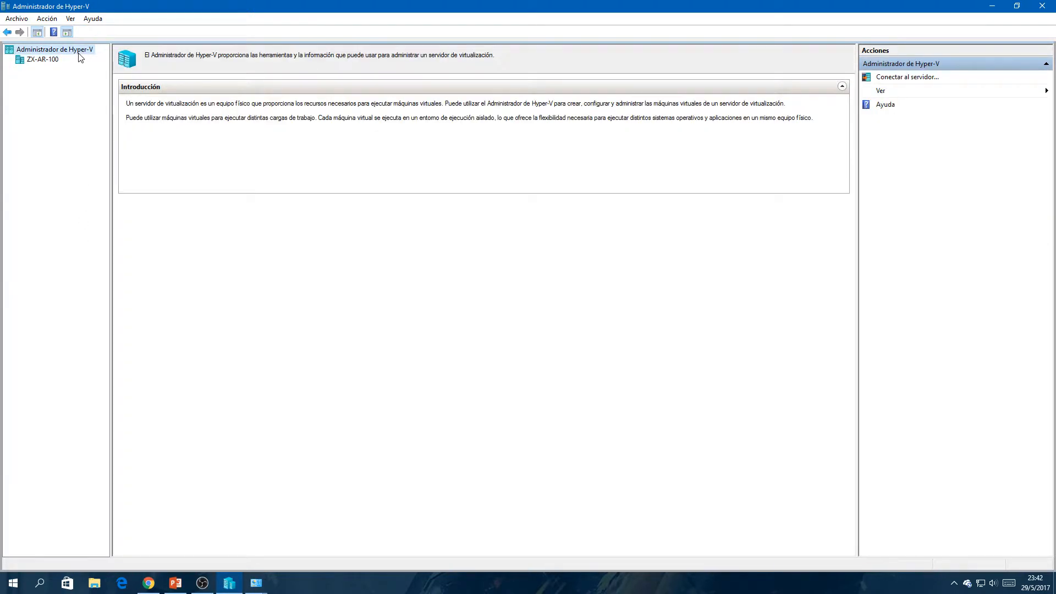
pyautogui.click(52, 62)
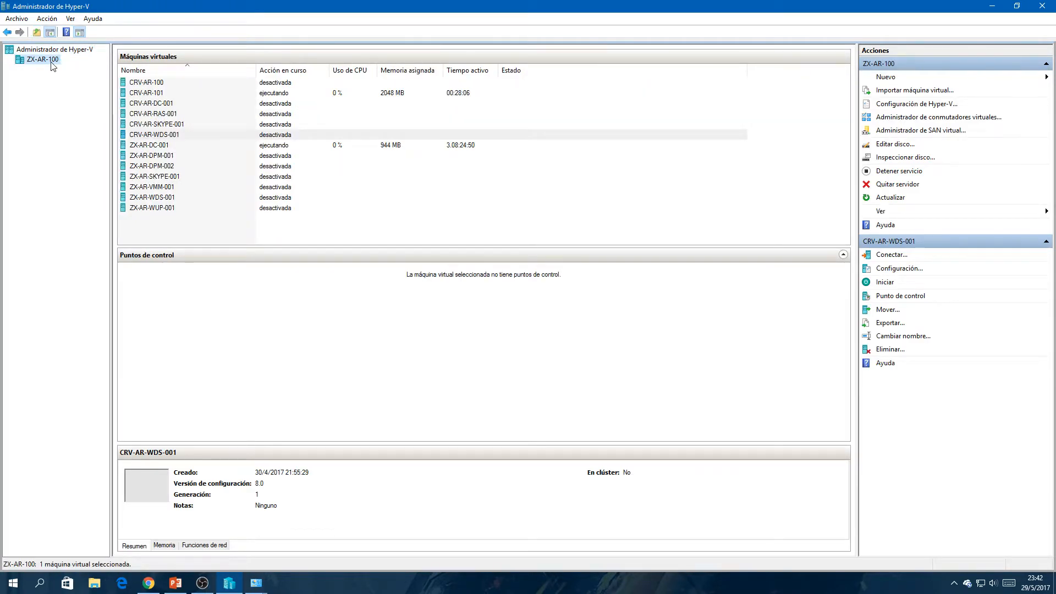
pyautogui.rightClick(53, 64)
pyautogui.moveTo(214, 69)
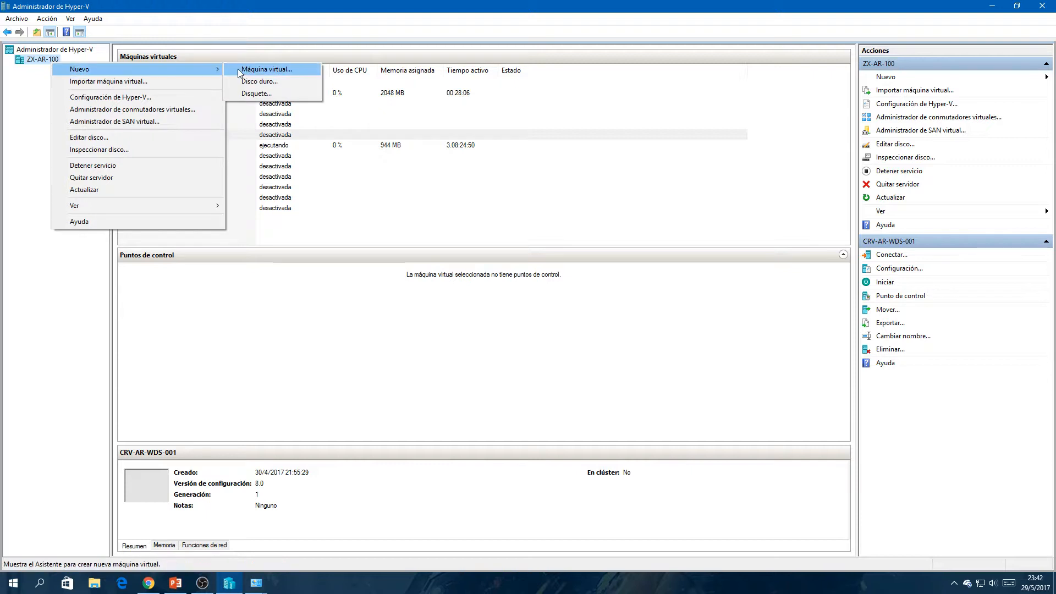
pyautogui.click(238, 69)
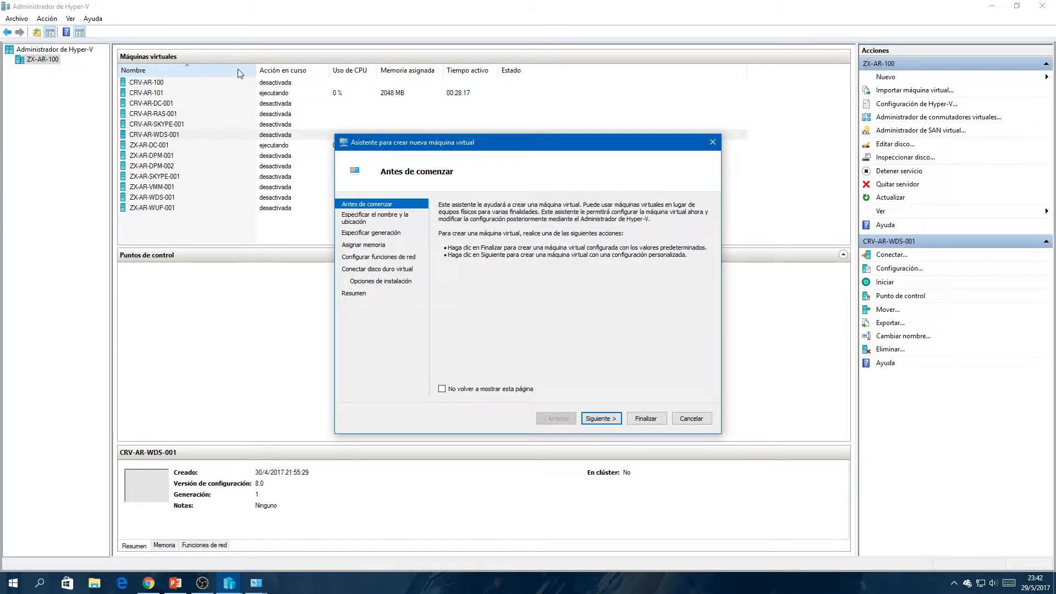
pyautogui.click(441, 389)
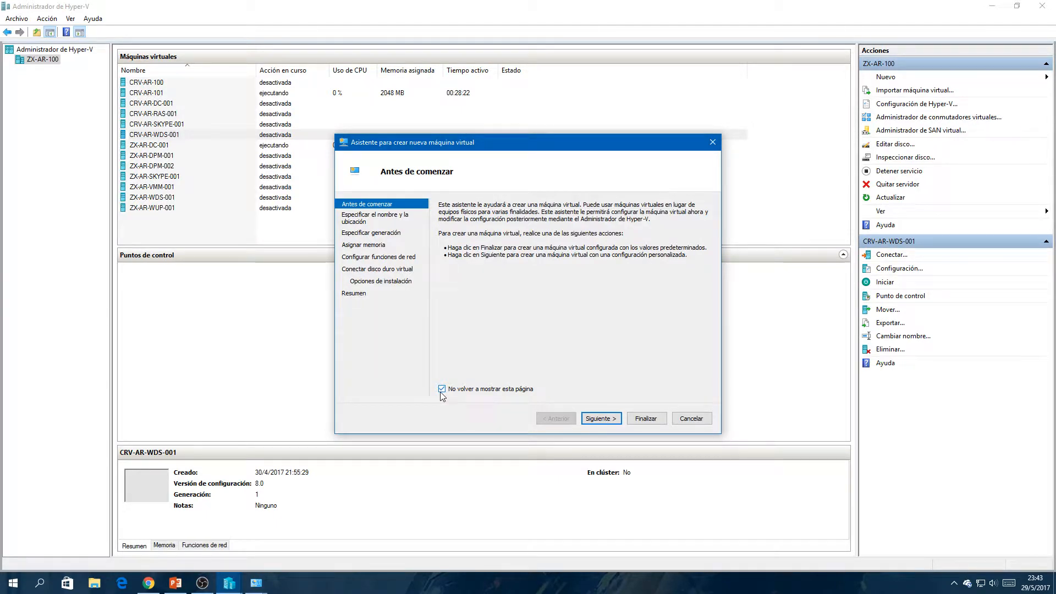
pyautogui.click(587, 419)
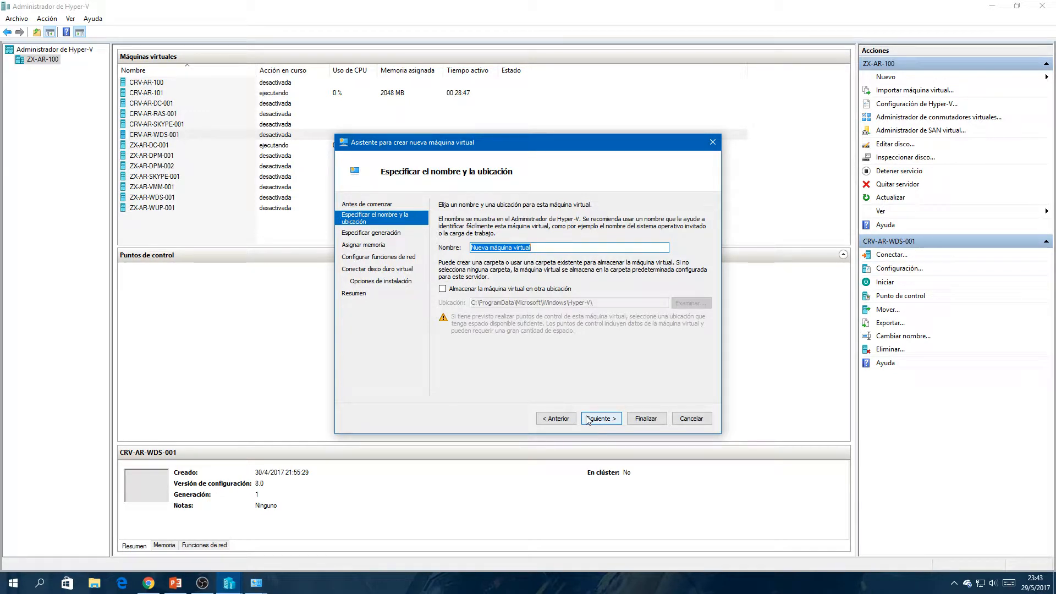
# - Name the new virtual machine CRV-AR-102
pyautogui.write('CRV-AR-')
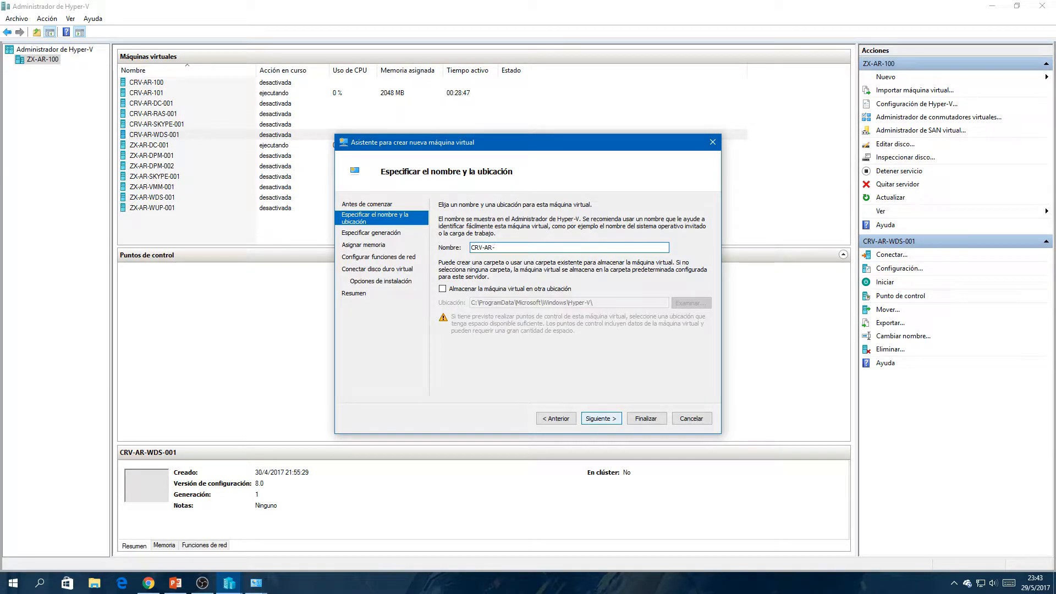
pyautogui.write('102')
pyautogui.press('Tab')
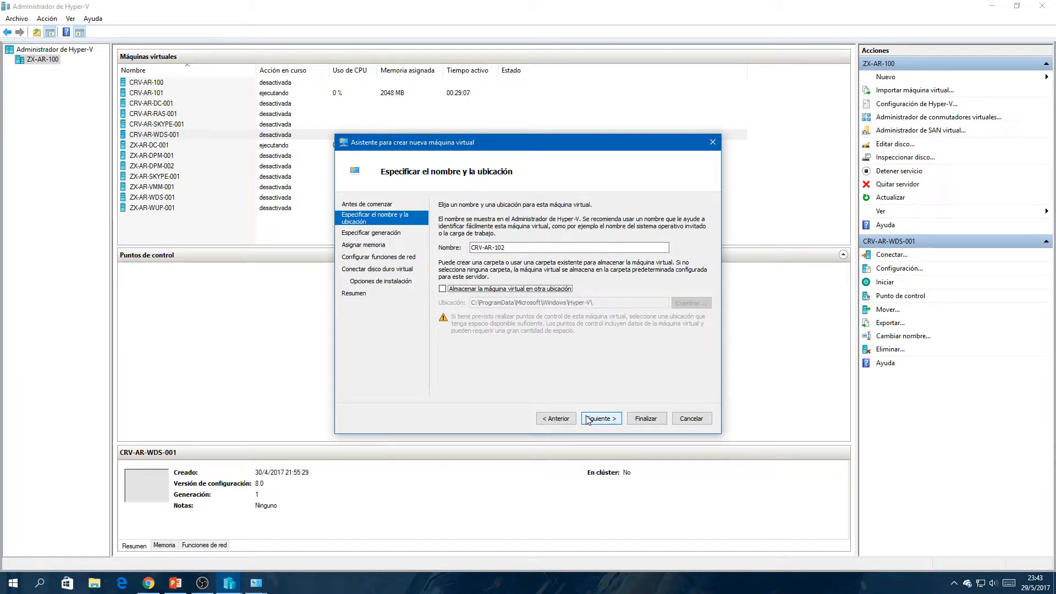
# - Store the virtual machine in another location, choosing the folder E:\Virtuales\CRV
pyautogui.click(537, 292)
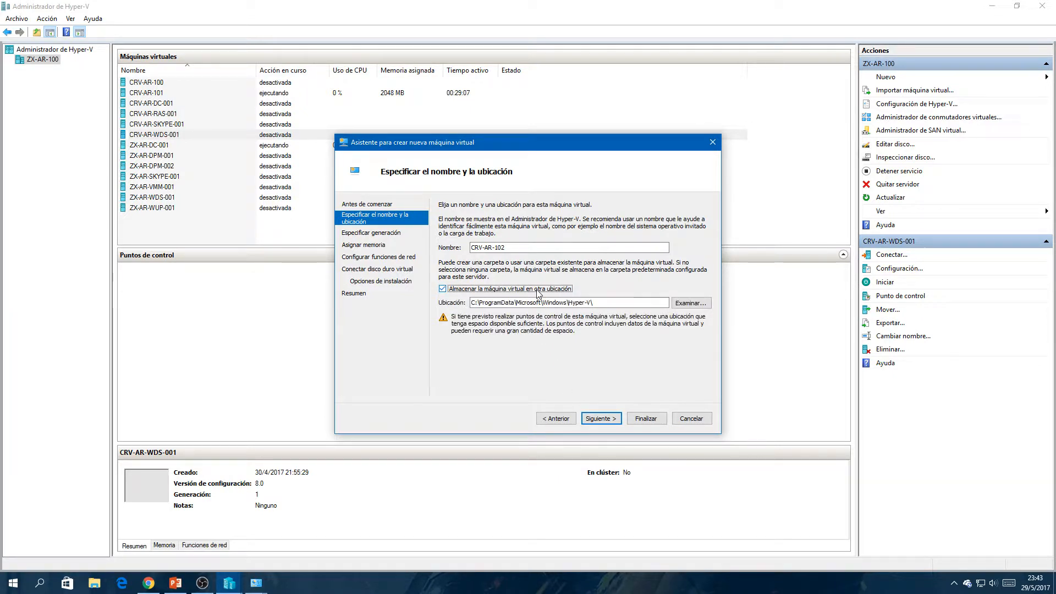
pyautogui.click(687, 304)
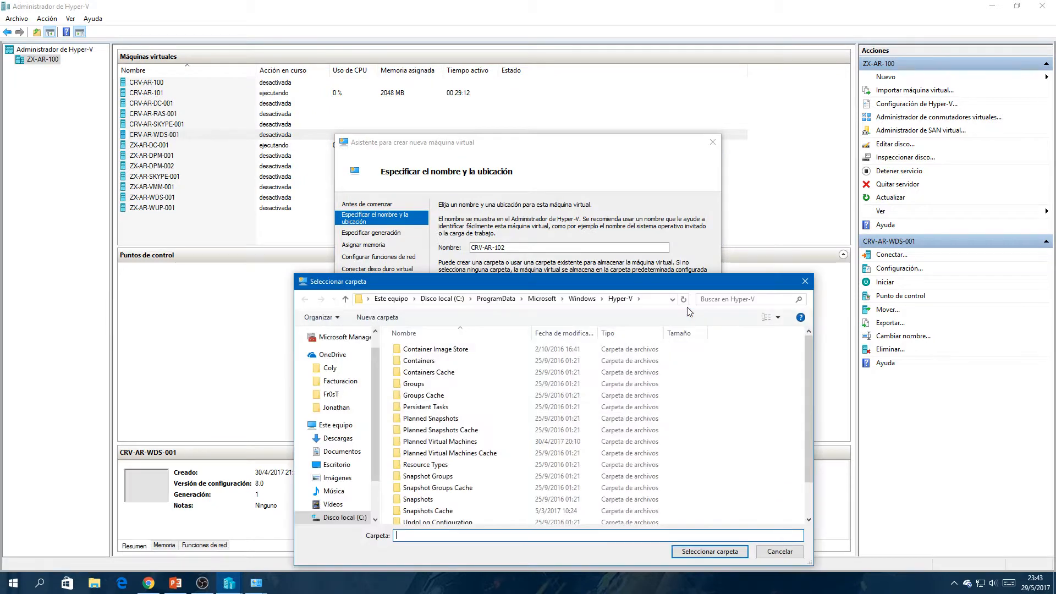
pyautogui.click(336, 425)
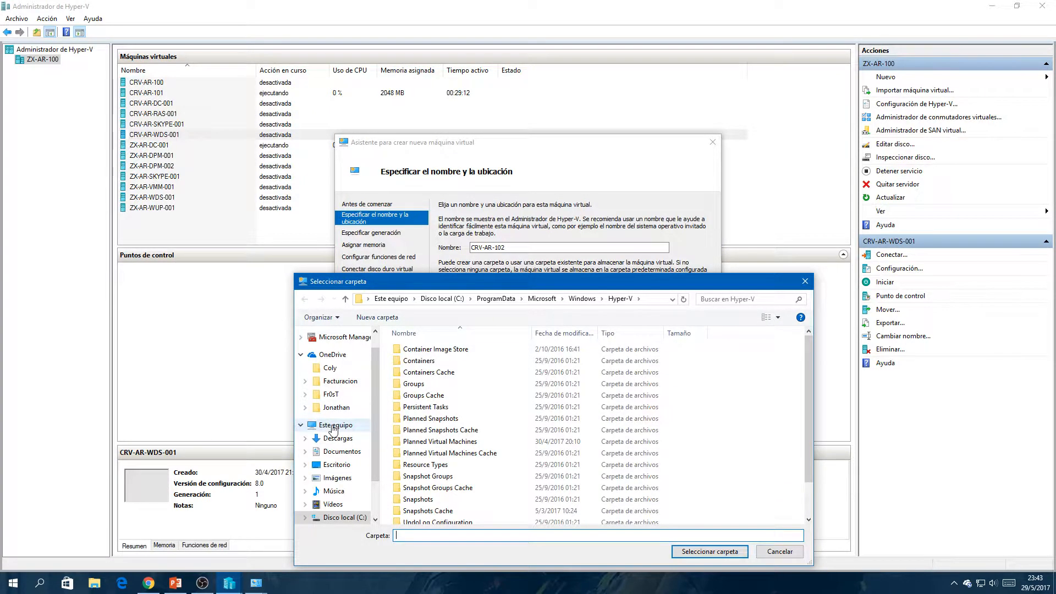
pyautogui.doubleClick(719, 428)
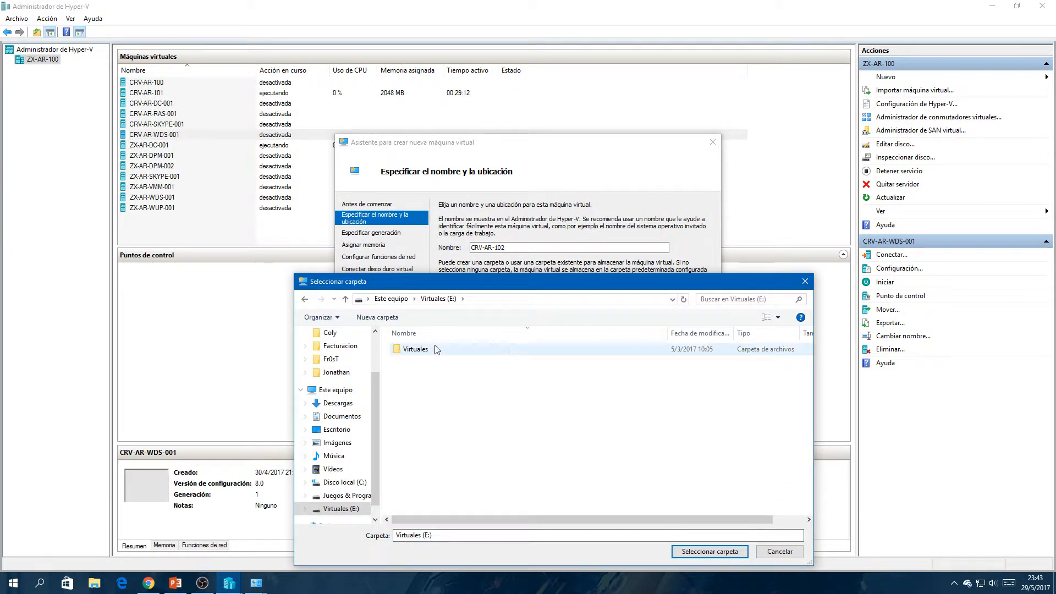
pyautogui.doubleClick(419, 349)
pyautogui.click(419, 347)
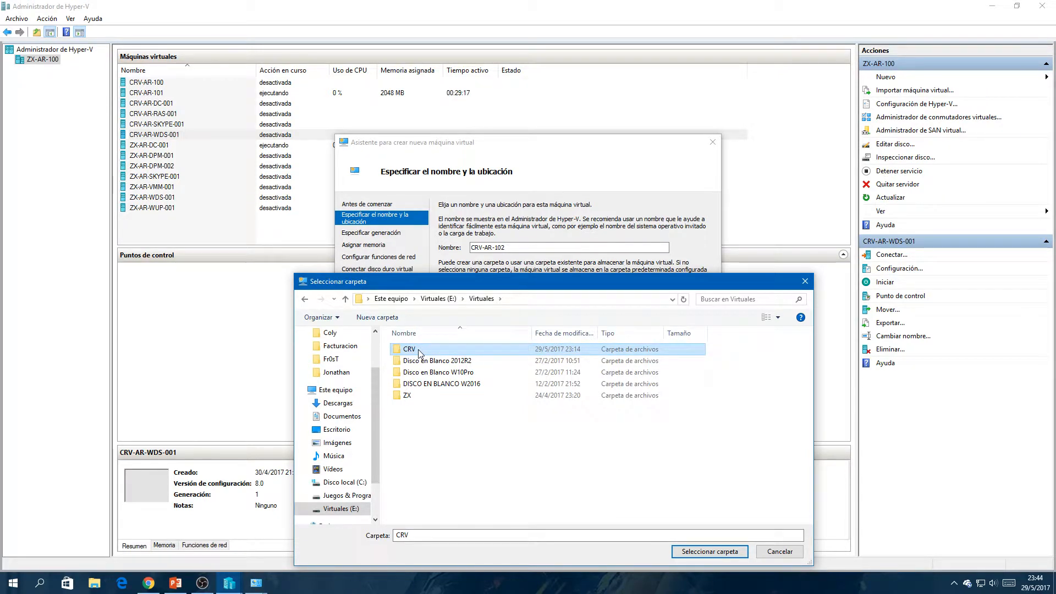
pyautogui.doubleClick(418, 349)
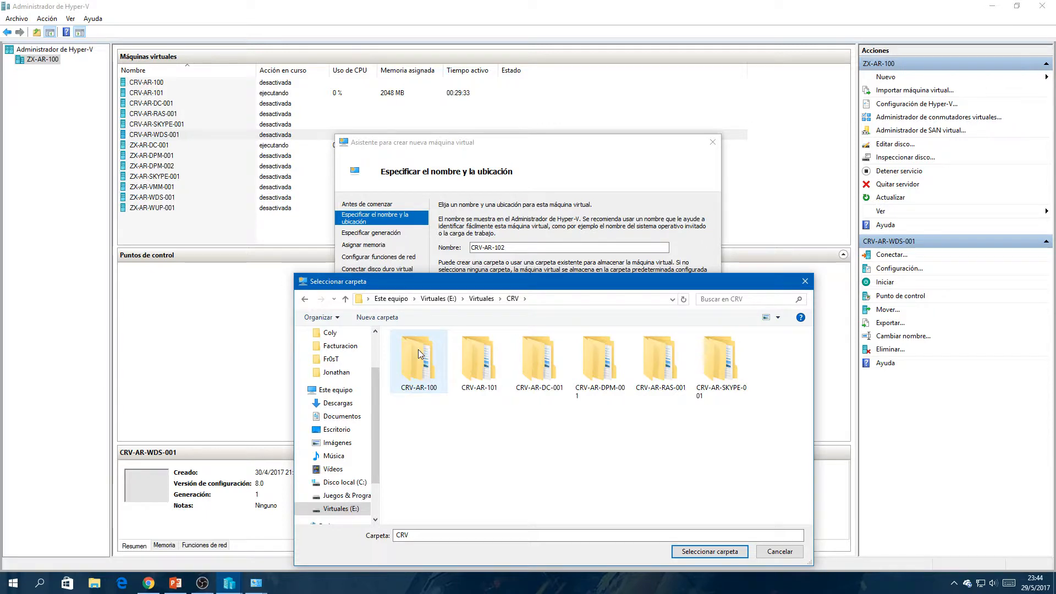
pyautogui.click(681, 555)
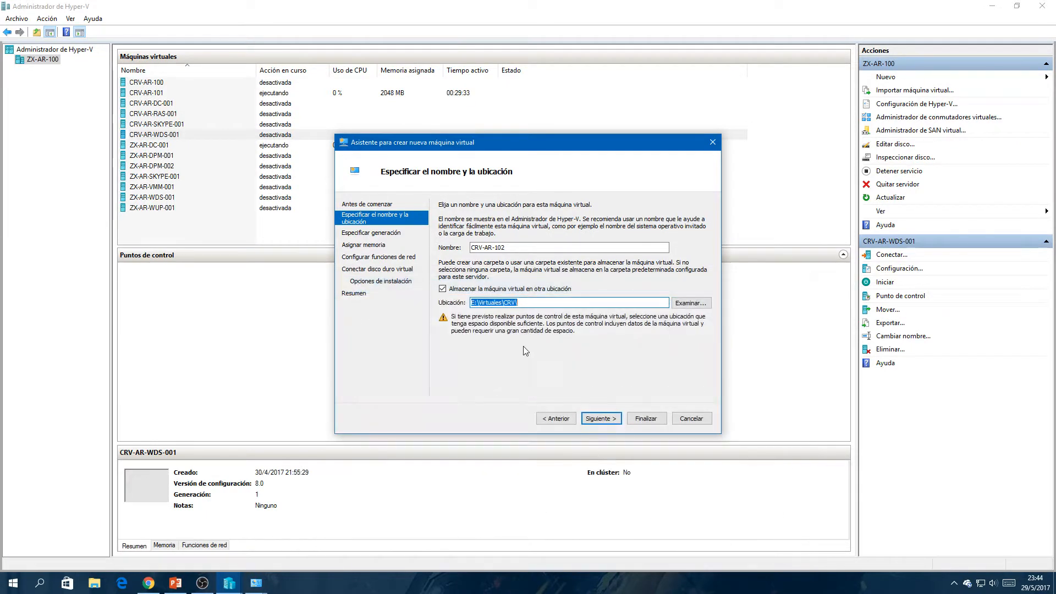
pyautogui.moveTo(518, 303); pyautogui.dragTo(508, 301)
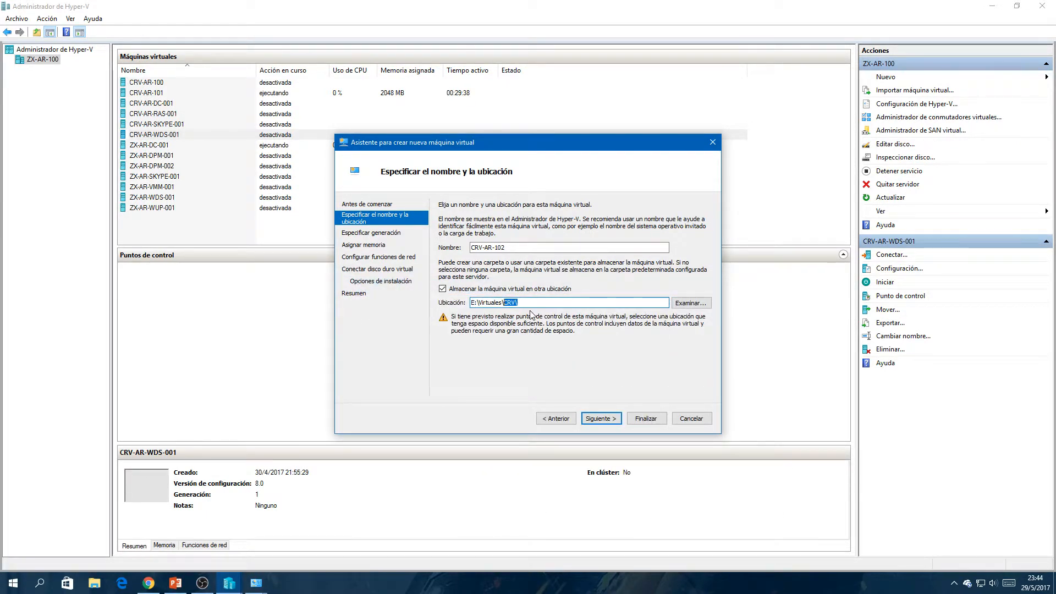
pyautogui.click(529, 304)
pyautogui.click(510, 247)
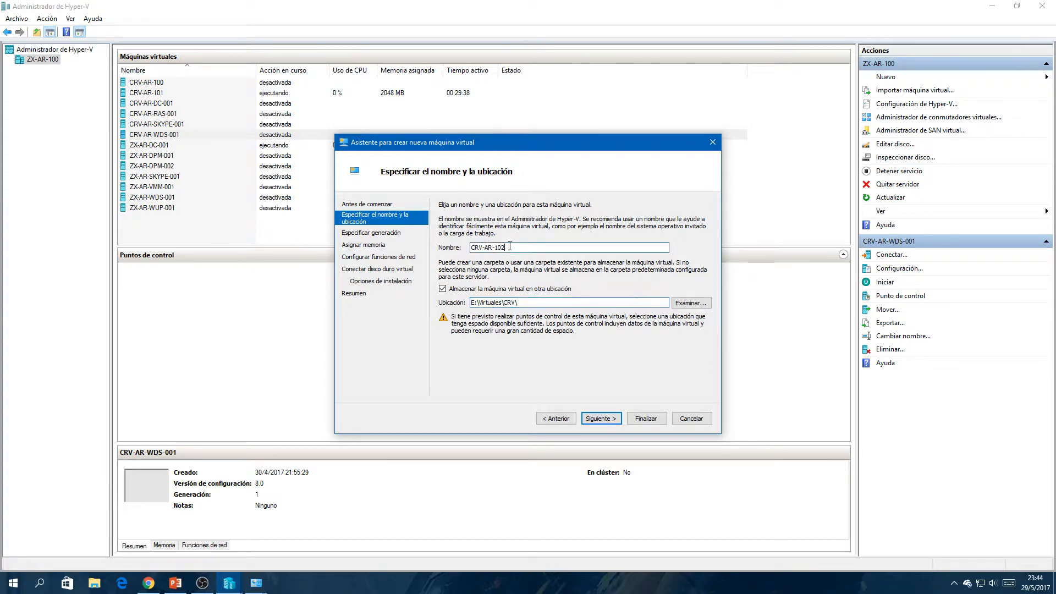
pyautogui.moveTo(506, 247); pyautogui.dragTo(469, 248)
pyautogui.click(512, 248)
pyautogui.click(517, 250)
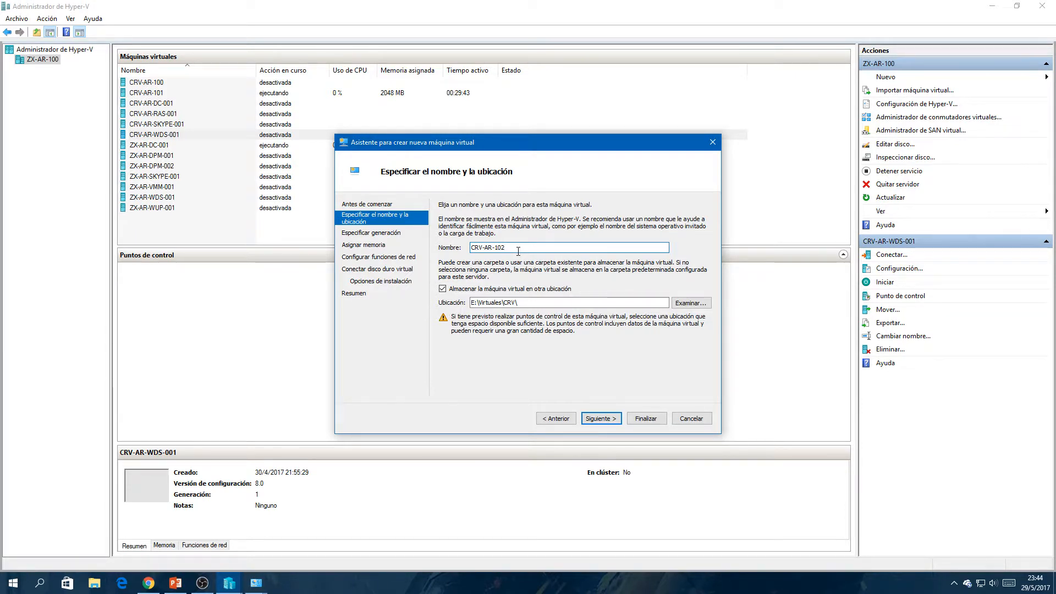
# - Accept the name and location and keep Generación 1 for the virtual machine
pyautogui.click(601, 418)
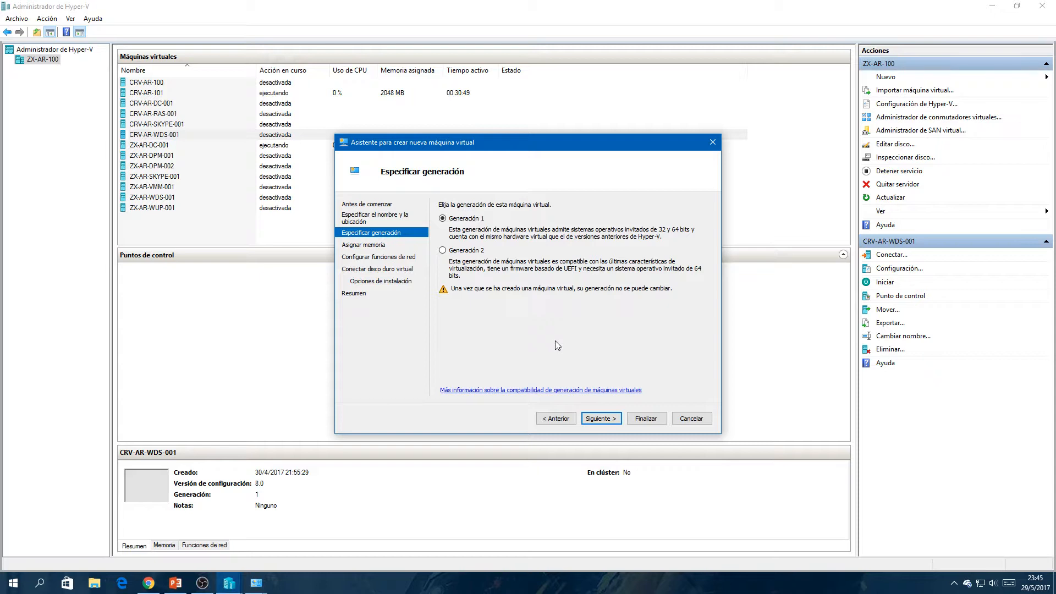
pyautogui.click(608, 420)
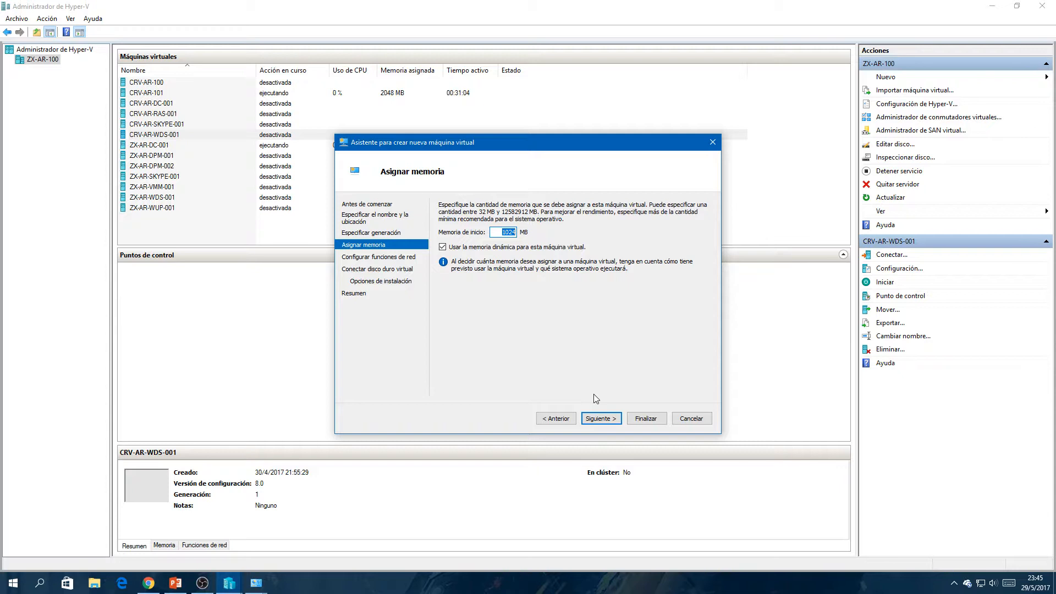
# - Set the startup memory to 2048 MB with dynamic memory enabled, and leave the network connection as No conectado
pyautogui.write('2048')
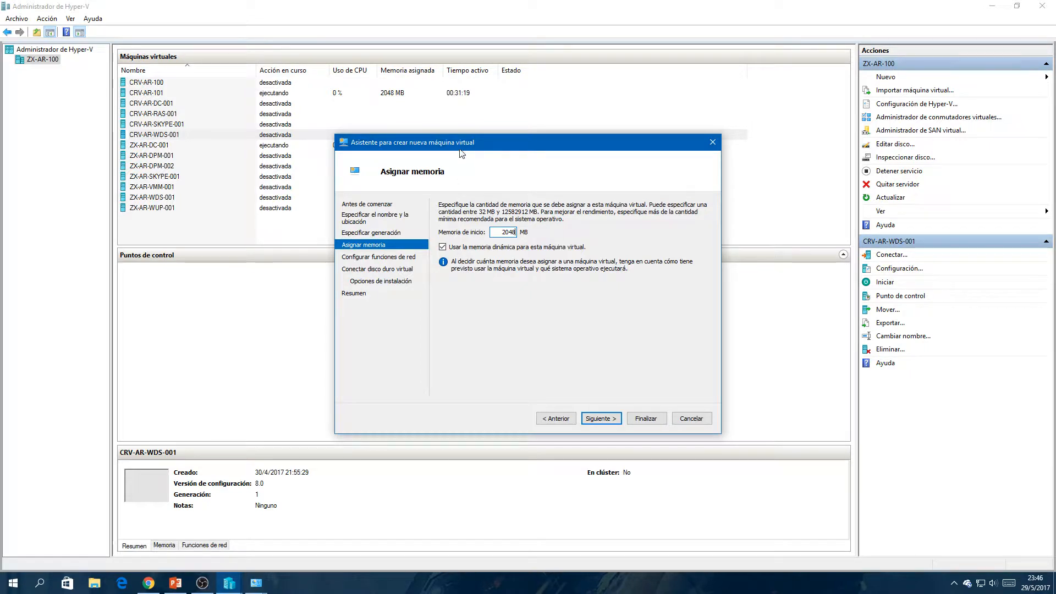
pyautogui.moveTo(459, 146); pyautogui.dragTo(289, 249)
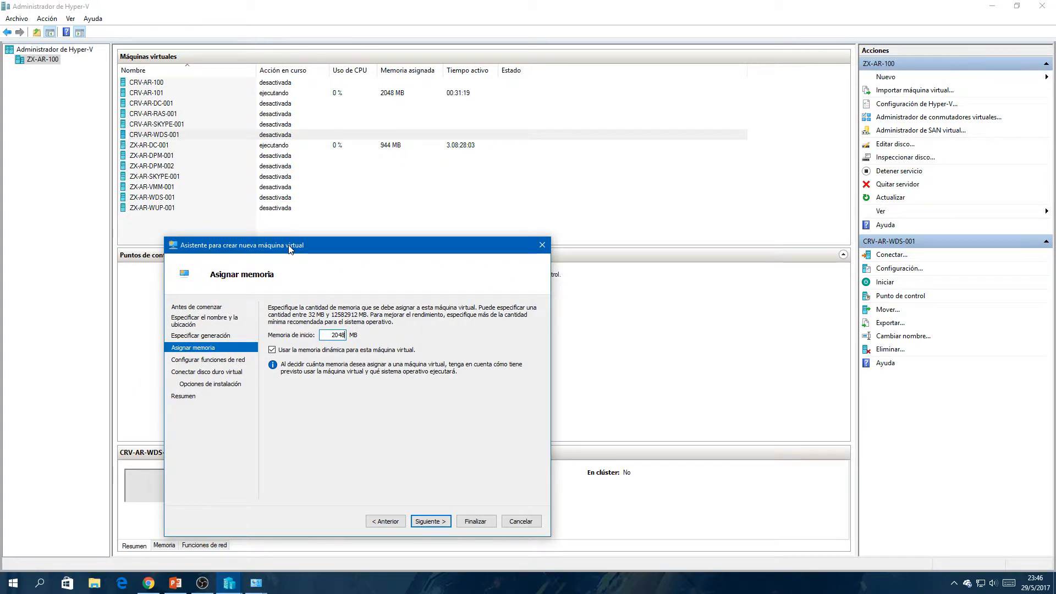
pyautogui.doubleClick(341, 335)
pyautogui.click(430, 522)
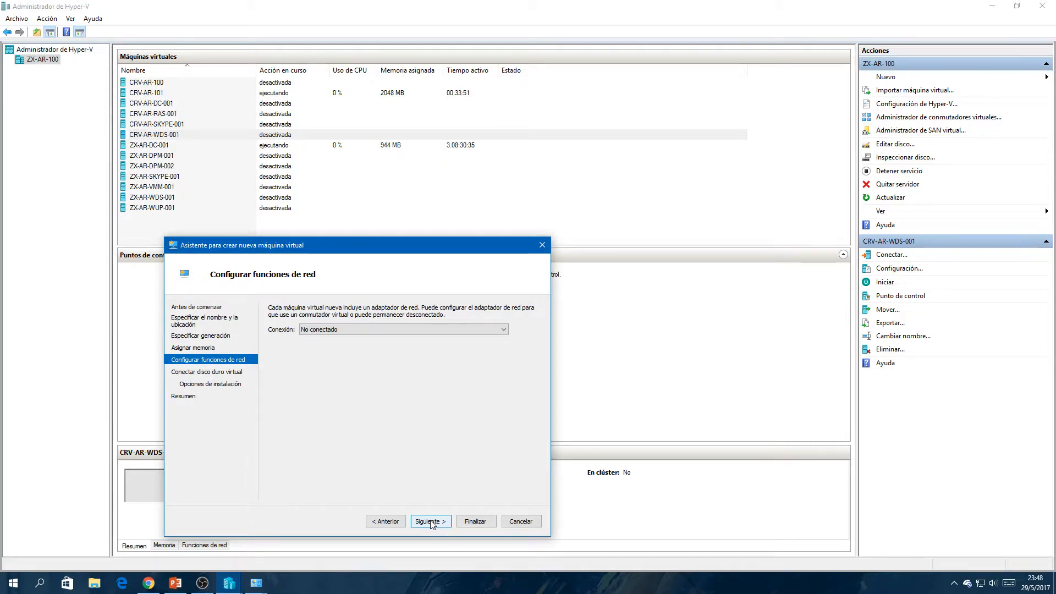
pyautogui.click(431, 521)
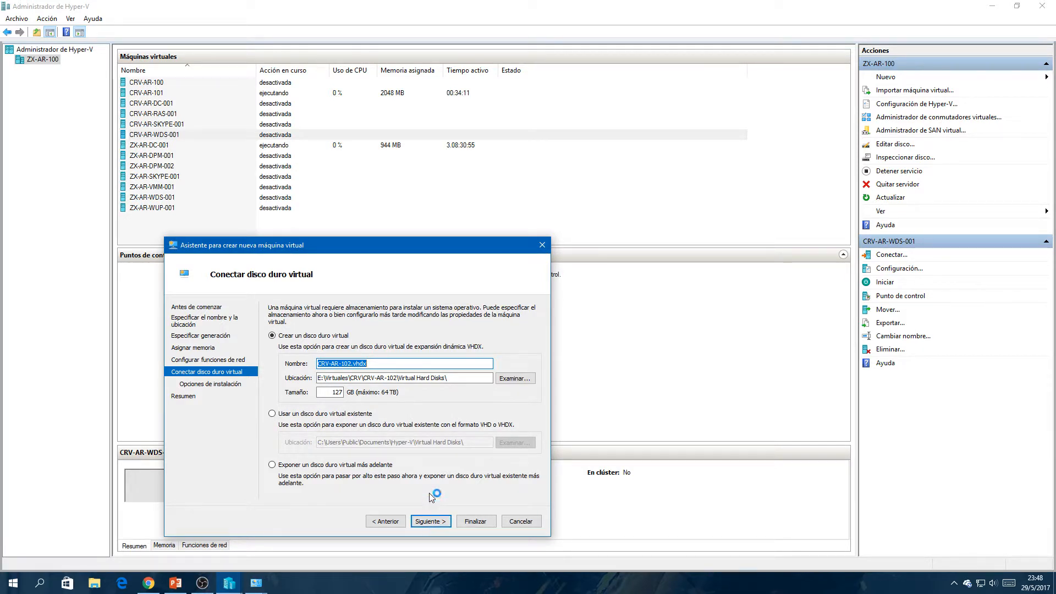
# - Set the new virtual hard disk's size to 80 GB, then try the option for using an existing virtual hard disk
pyautogui.click(461, 378)
pyautogui.moveTo(462, 379)
pyautogui.mouseDown()
pyautogui.moveTo(300, 377)
pyautogui.moveTo(462, 376)
pyautogui.mouseUp()
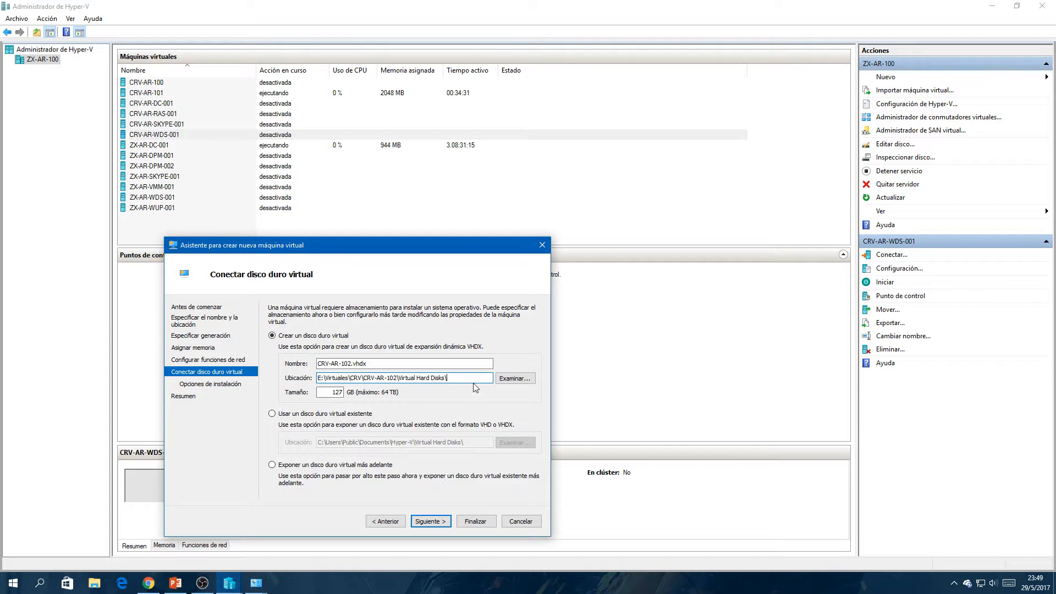
pyautogui.moveTo(448, 379); pyautogui.dragTo(348, 397)
pyautogui.click(320, 395)
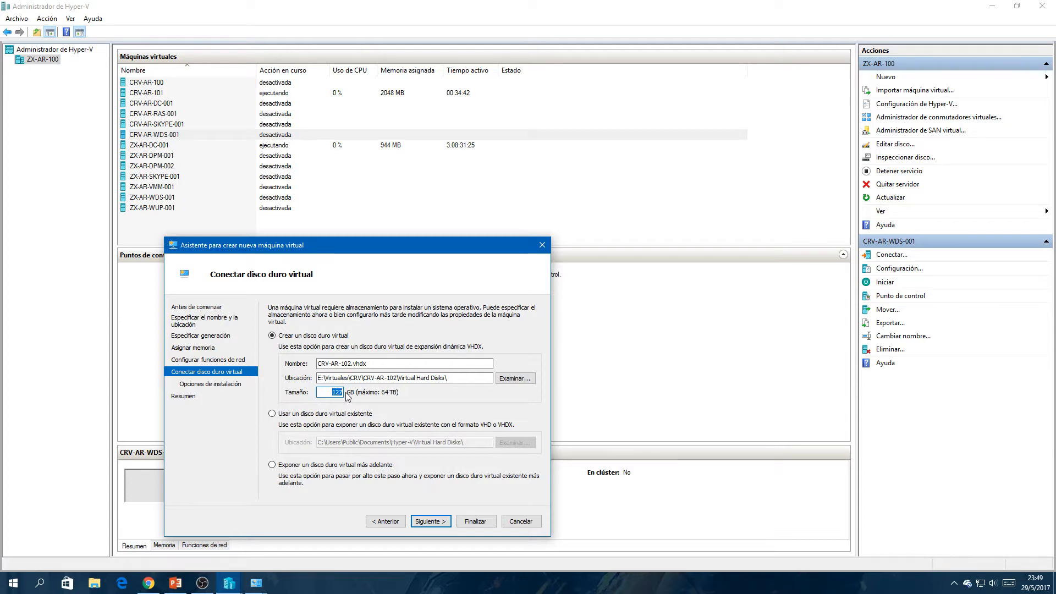
pyautogui.write('80')
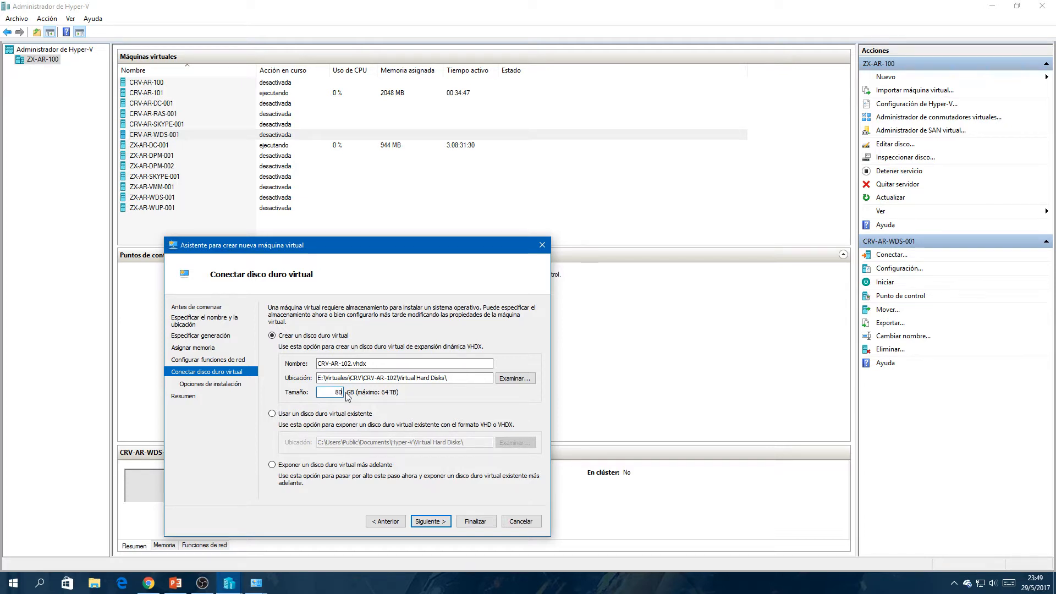
pyautogui.click(291, 414)
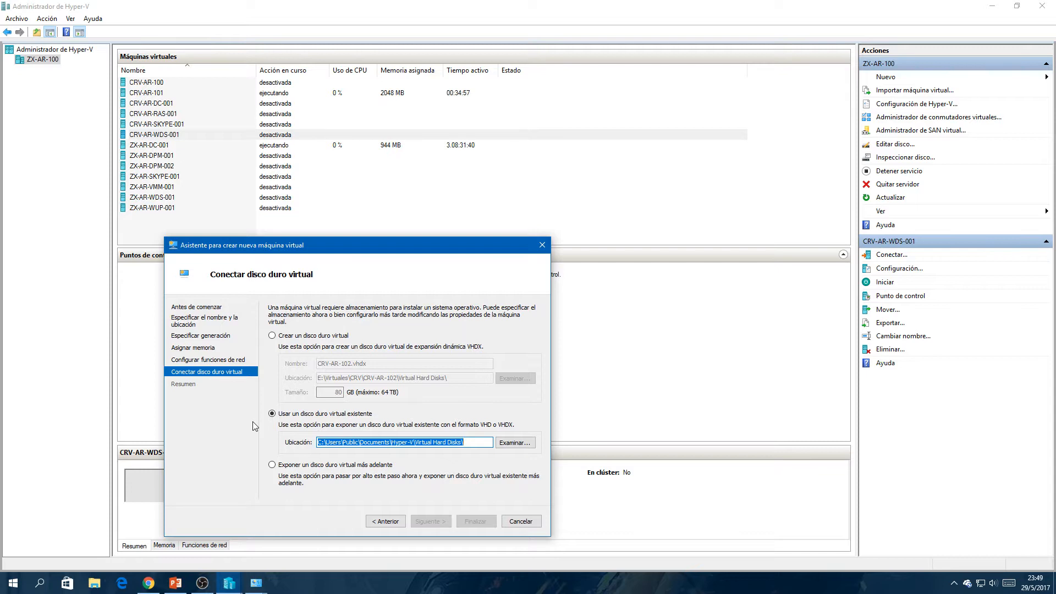
# - Choose to attach a virtual hard disk later and continue to the wizard's summary
pyautogui.click(283, 466)
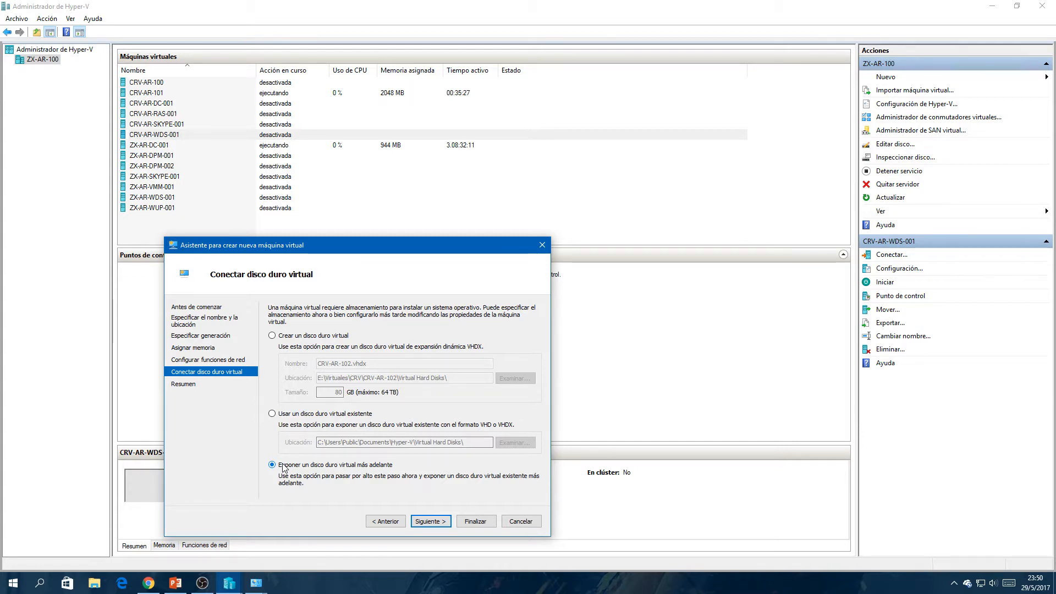
pyautogui.click(439, 521)
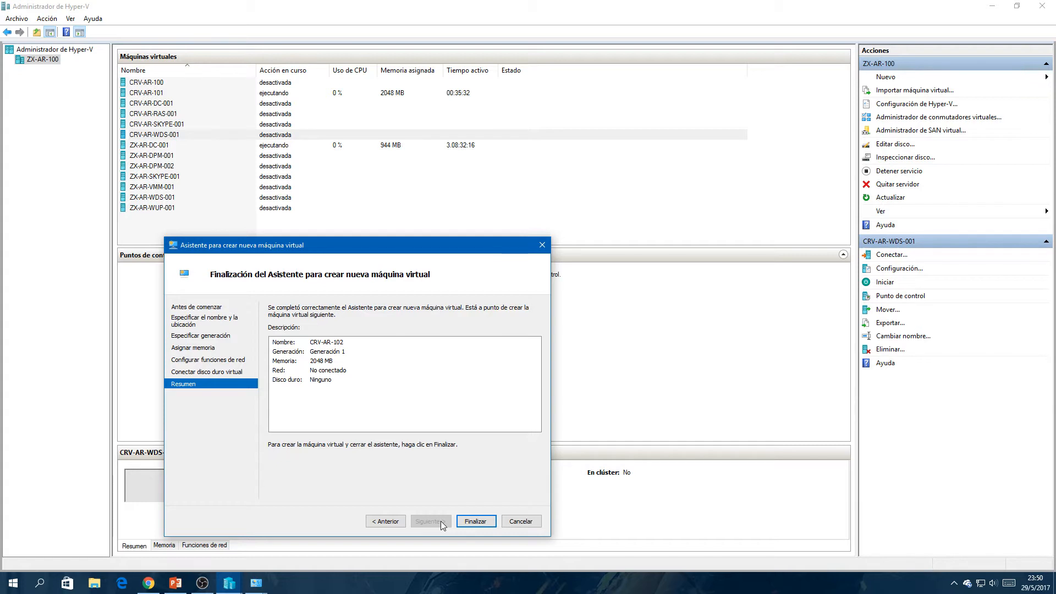
# - Check the name, generation, memory, network and hard disk entries in the wizard's summary and finish creating the virtual machine CRV-AR-102
pyautogui.click(332, 345)
pyautogui.click(328, 355)
pyautogui.click(325, 344)
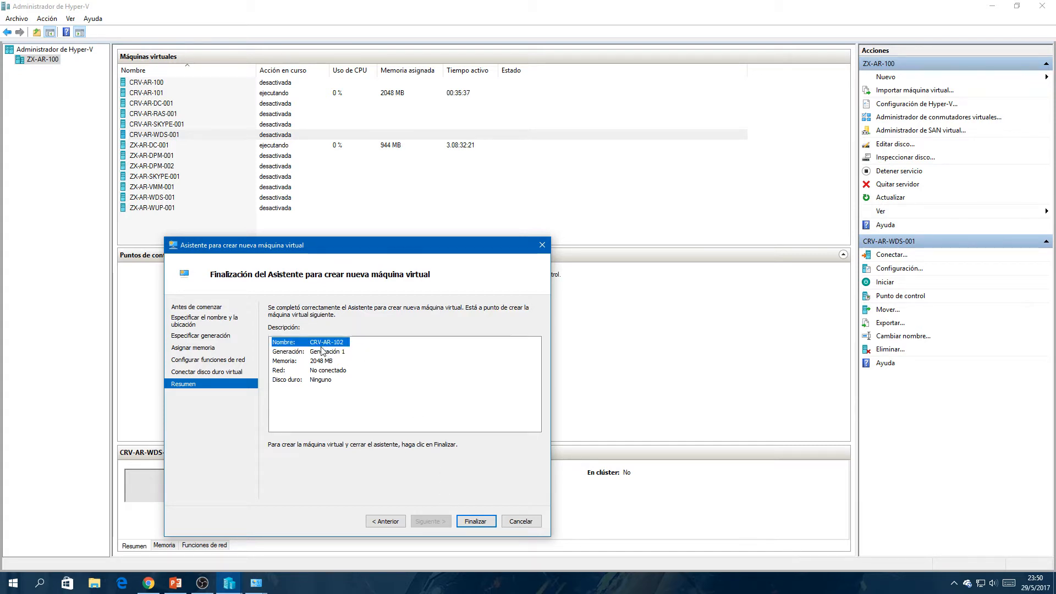
pyautogui.click(323, 352)
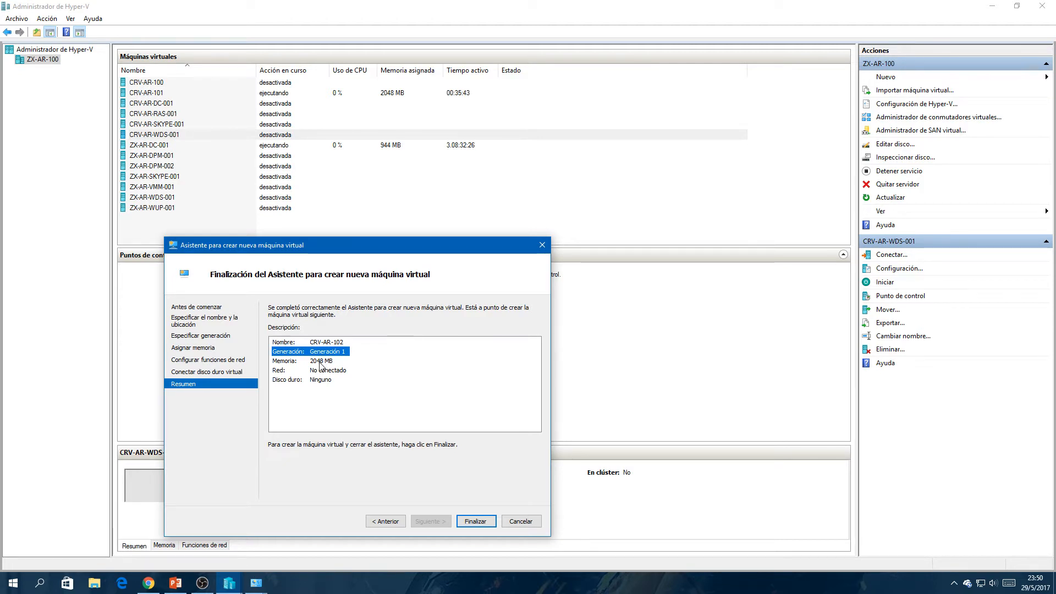
pyautogui.click(320, 361)
pyautogui.click(318, 370)
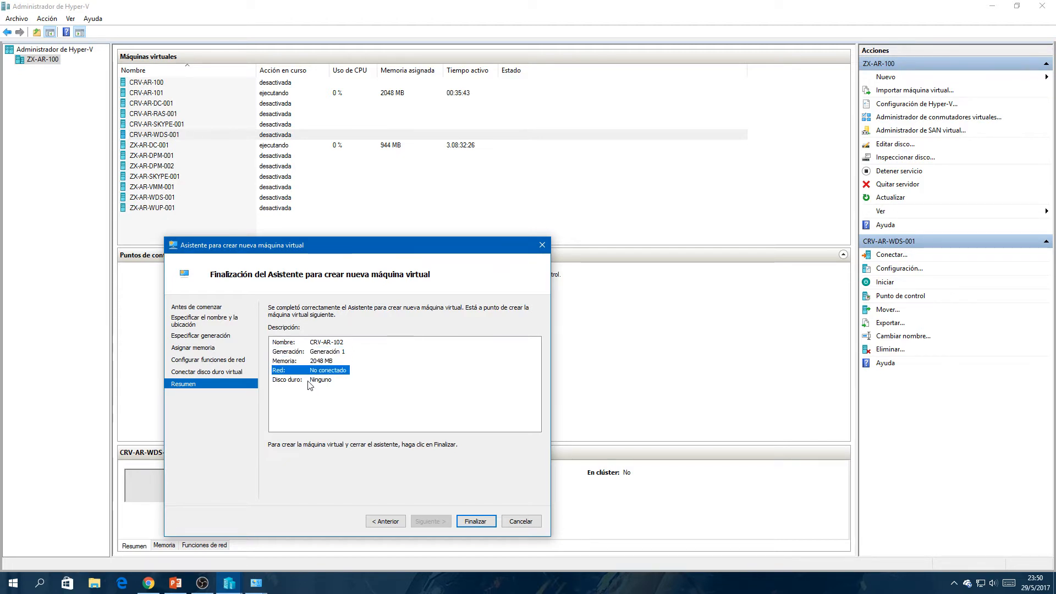
pyautogui.click(308, 380)
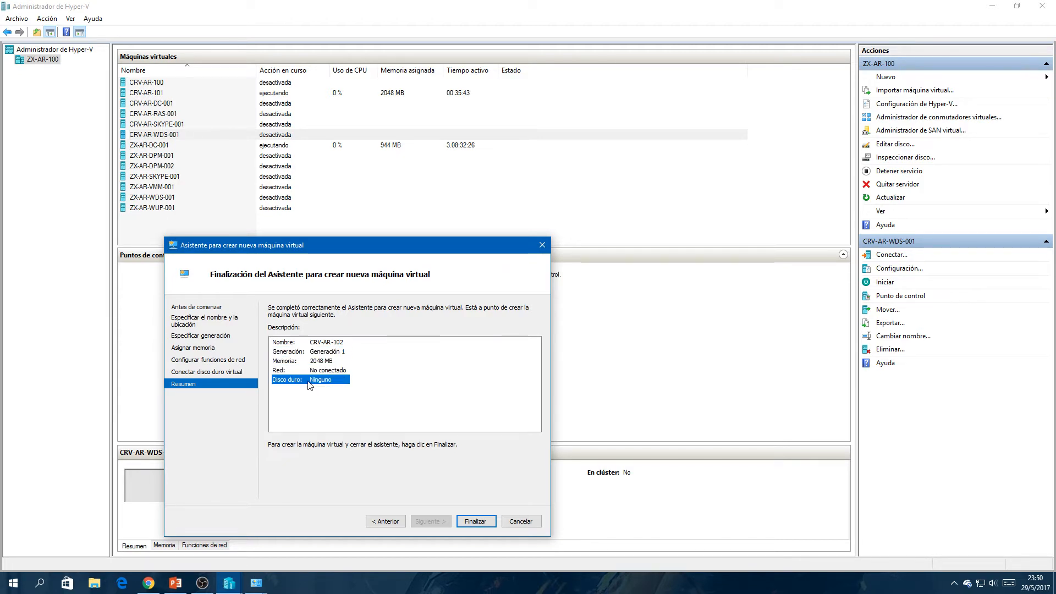
pyautogui.click(476, 522)
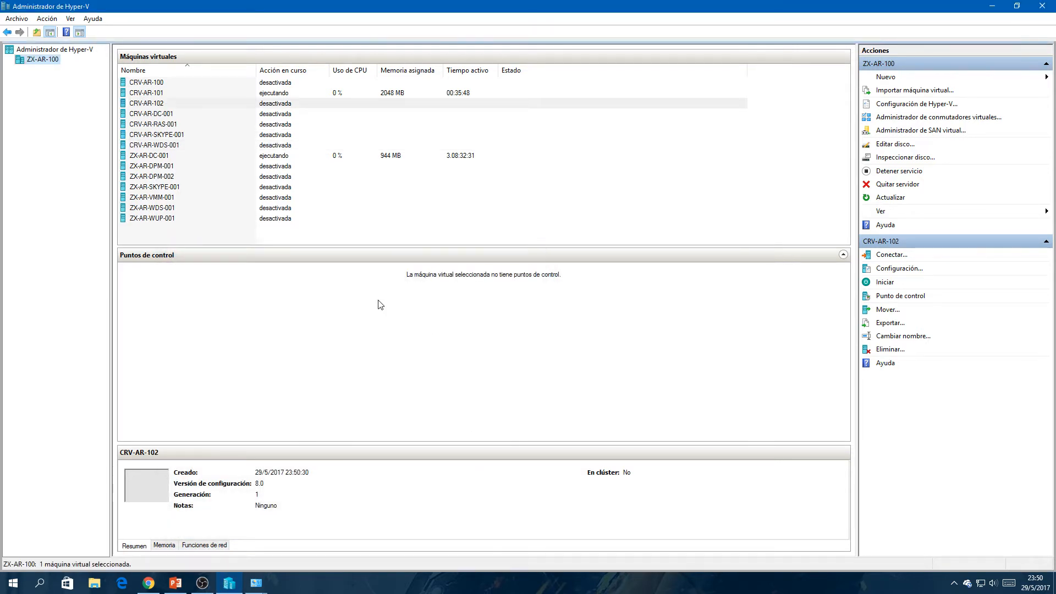
# - View the connection window of the virtual machine CRV-AR-102 without starting the machine, and close the window again
pyautogui.click(150, 105)
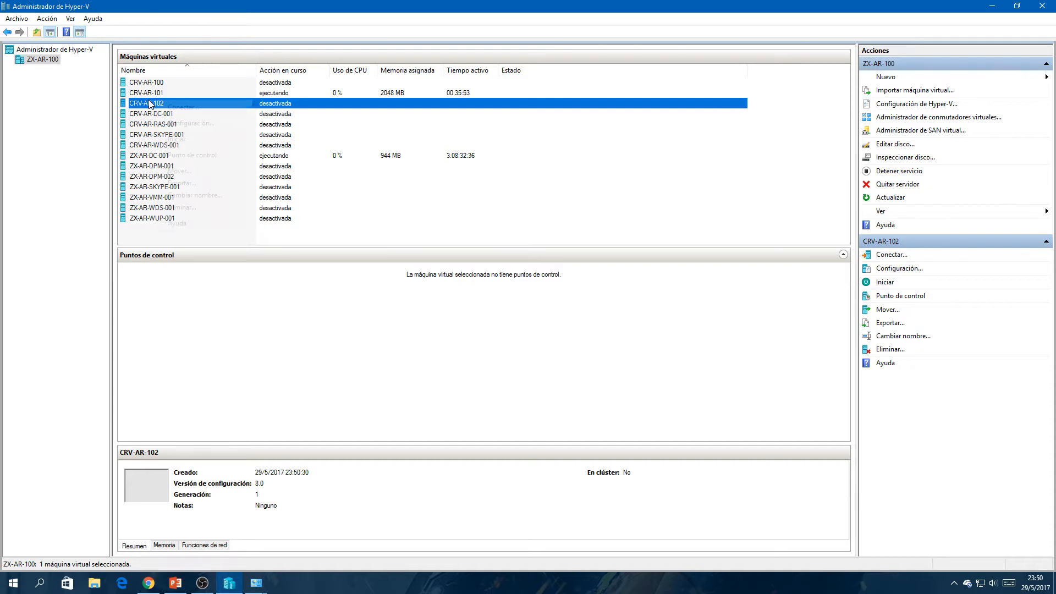
pyautogui.rightClick(150, 104)
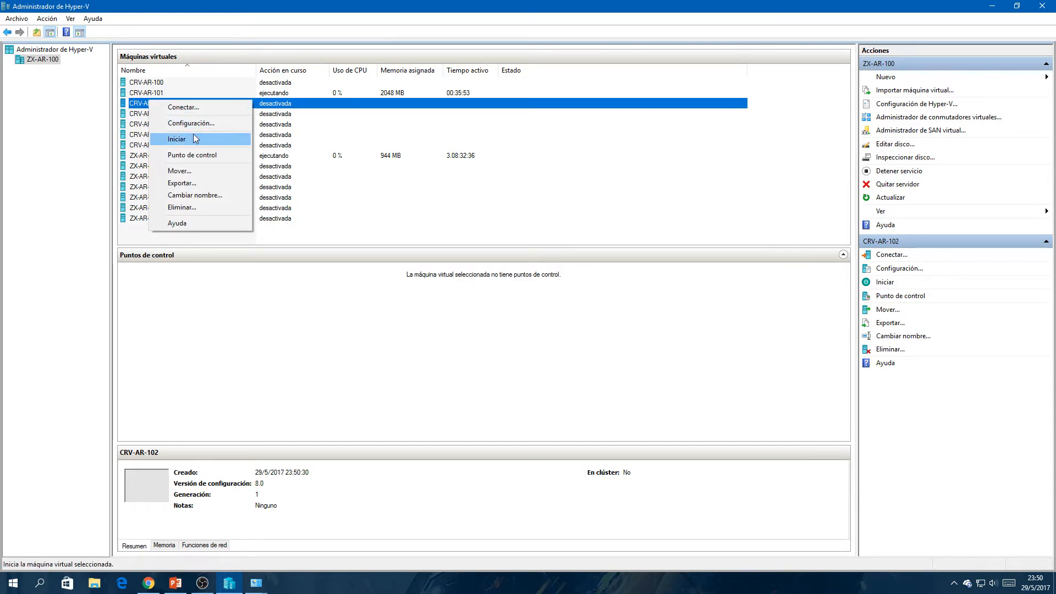
pyautogui.click(194, 108)
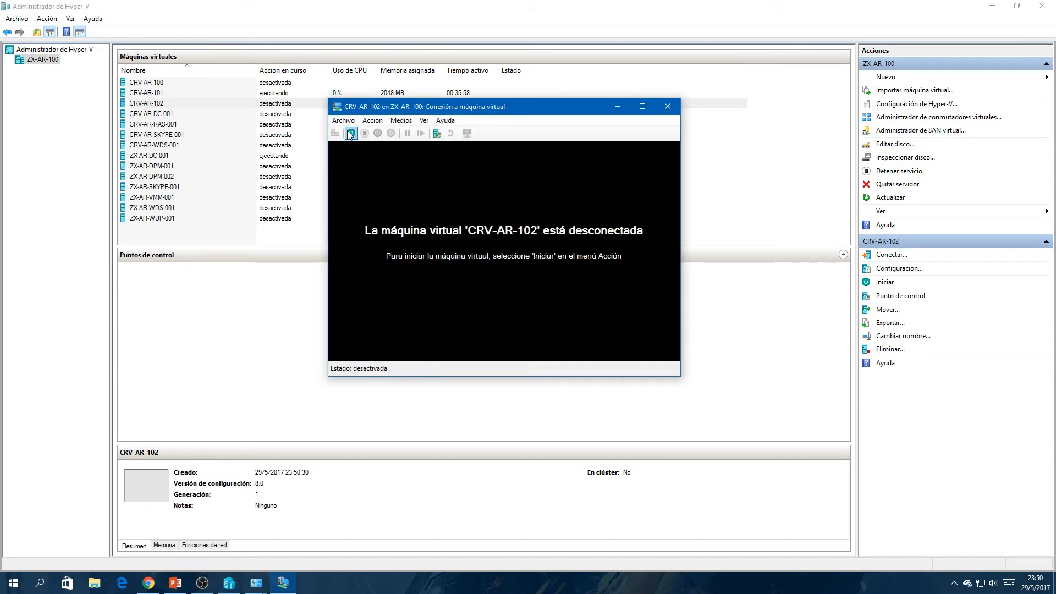
pyautogui.click(666, 106)
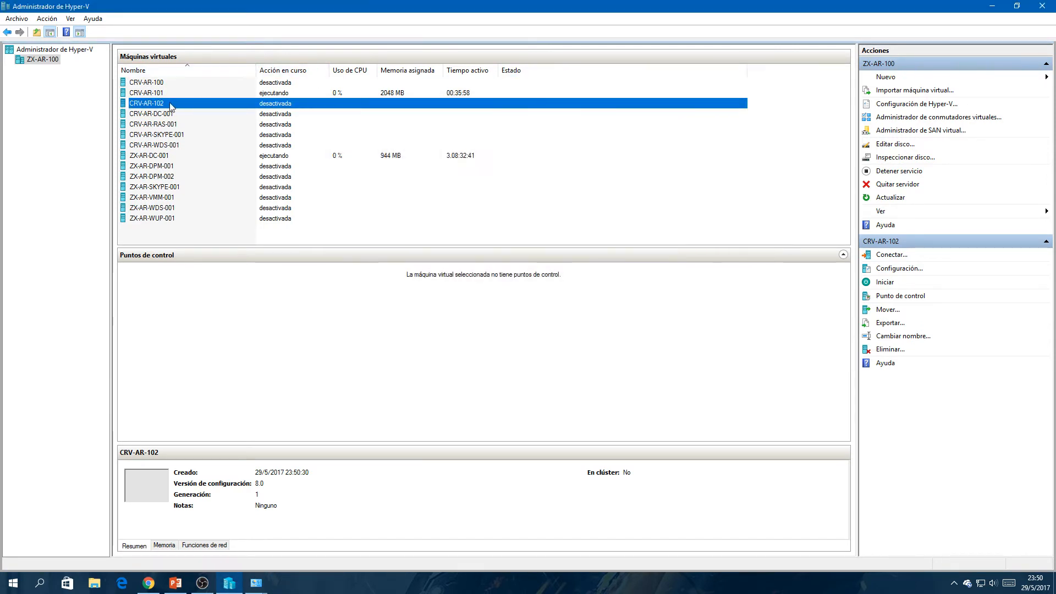
# - Start the virtual machine CRV-AR-102 and connect to it to watch it boot, moving the connection window aside
pyautogui.rightClick(168, 104)
pyautogui.click(189, 141)
pyautogui.rightClick(160, 103)
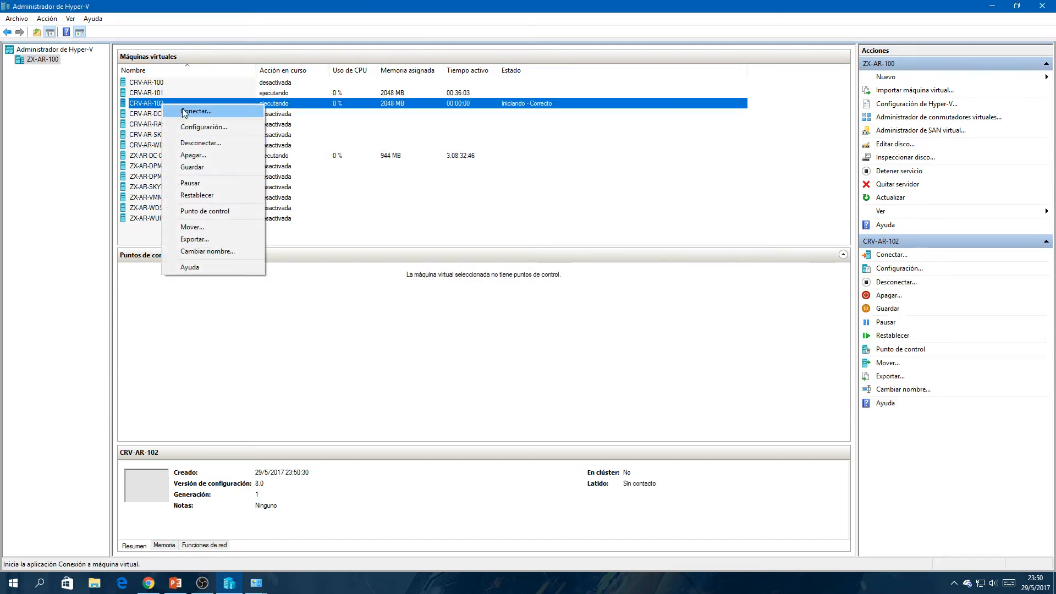
pyautogui.click(186, 109)
pyautogui.moveTo(409, 110); pyautogui.dragTo(336, 125)
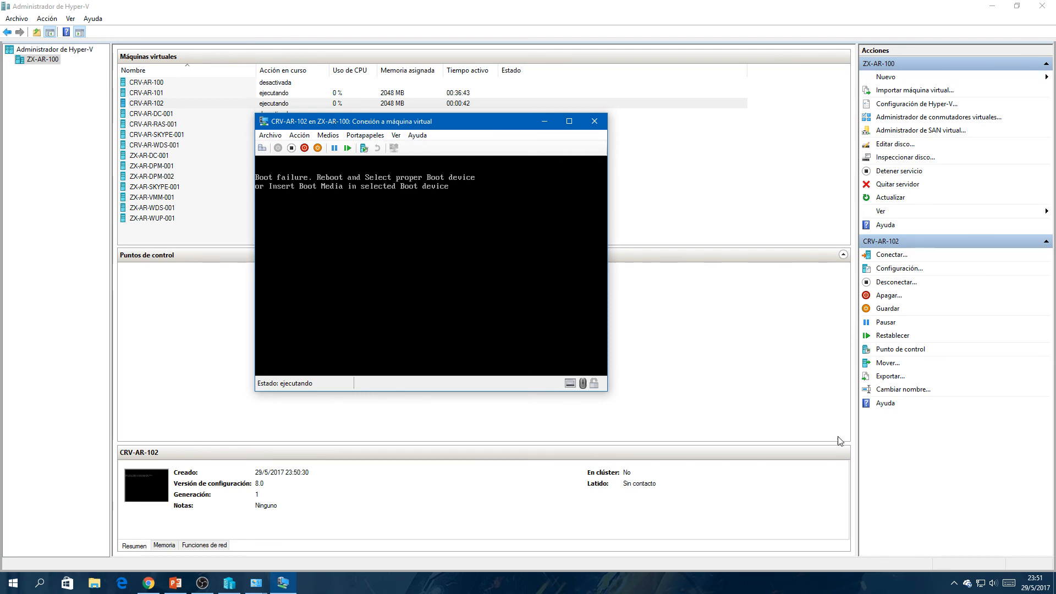
pyautogui.click(953, 583)
pyautogui.rightClick(943, 561)
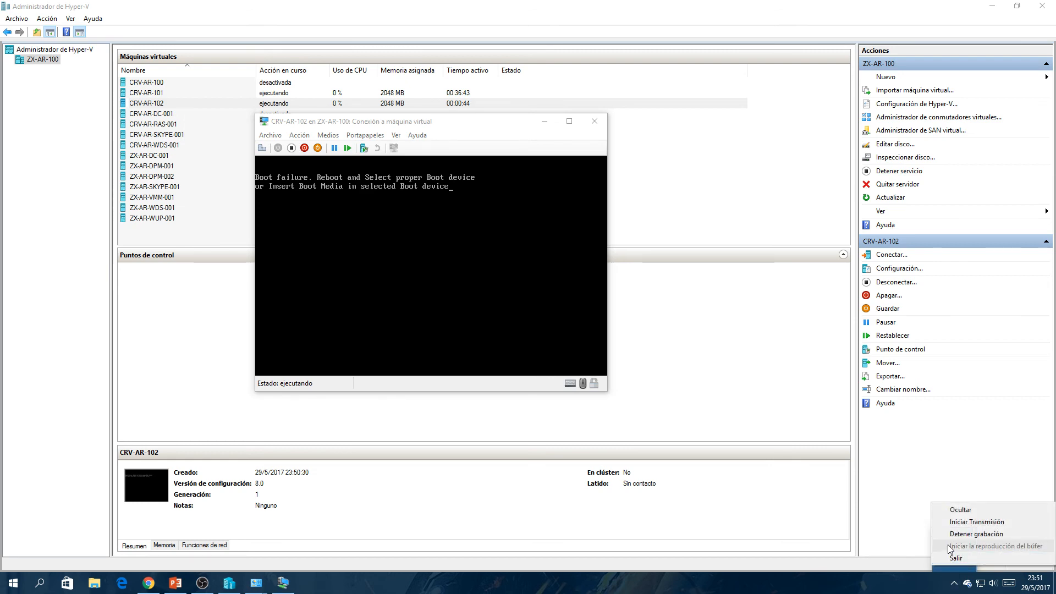